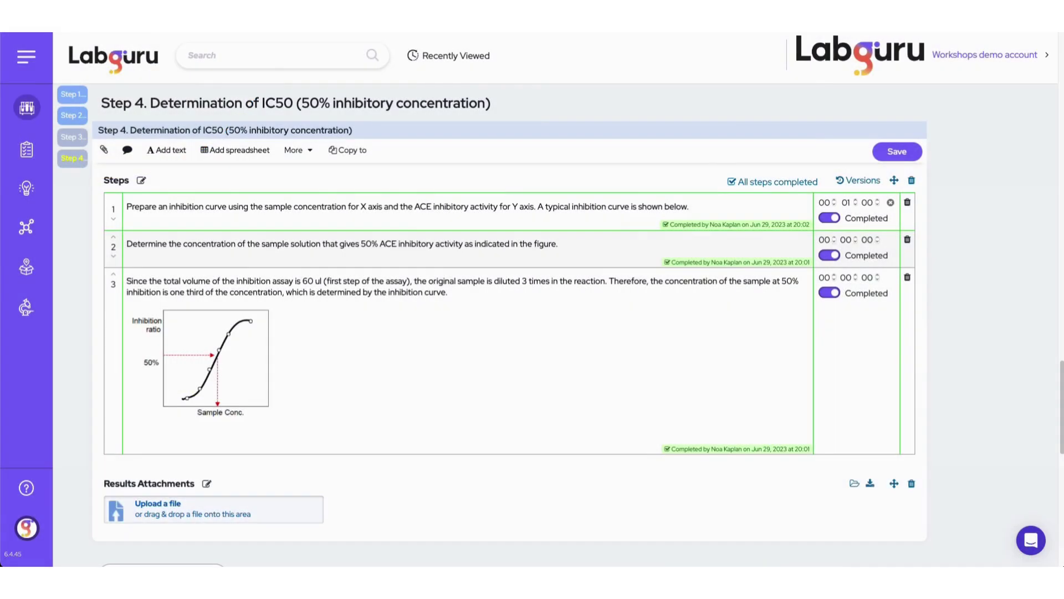
# Upload the IC50 test data CSV to Step 4 and embed it as a spreadsheet table
pyautogui.moveTo(116, 486); pyautogui.dragTo(167, 518)
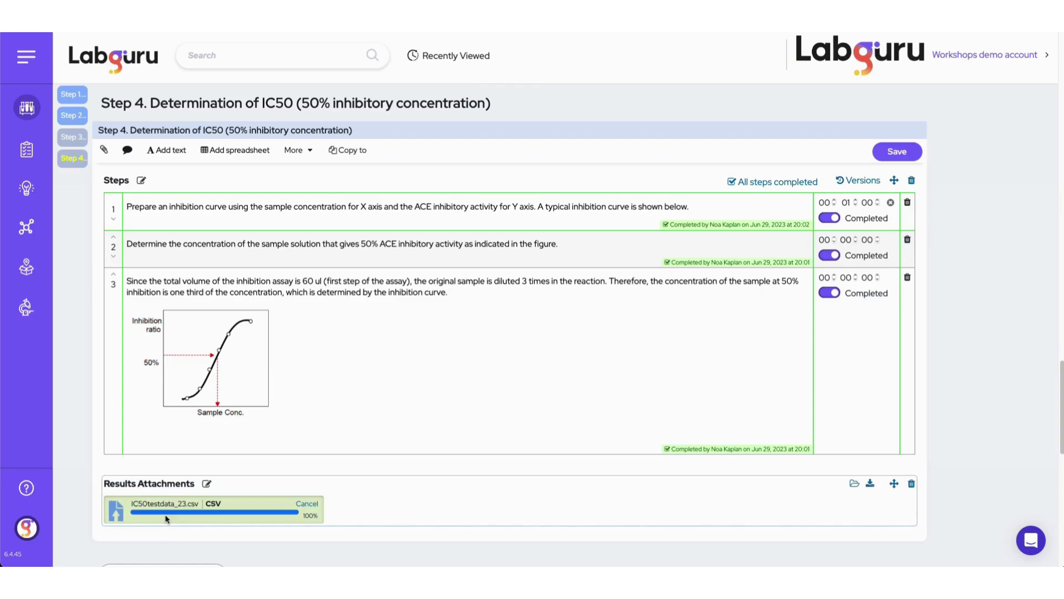
pyautogui.click(312, 507)
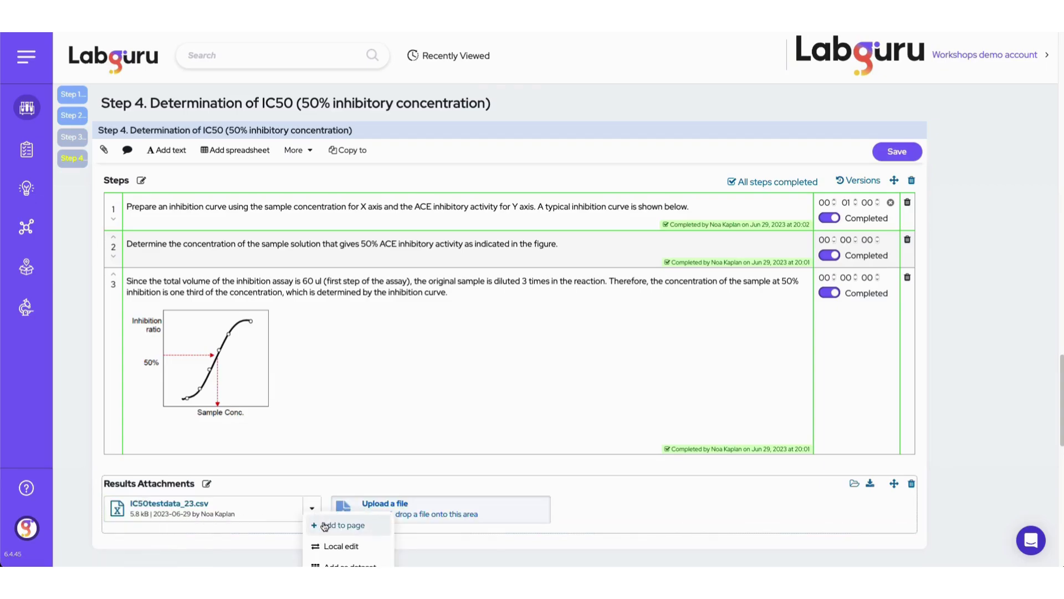
pyautogui.click(324, 524)
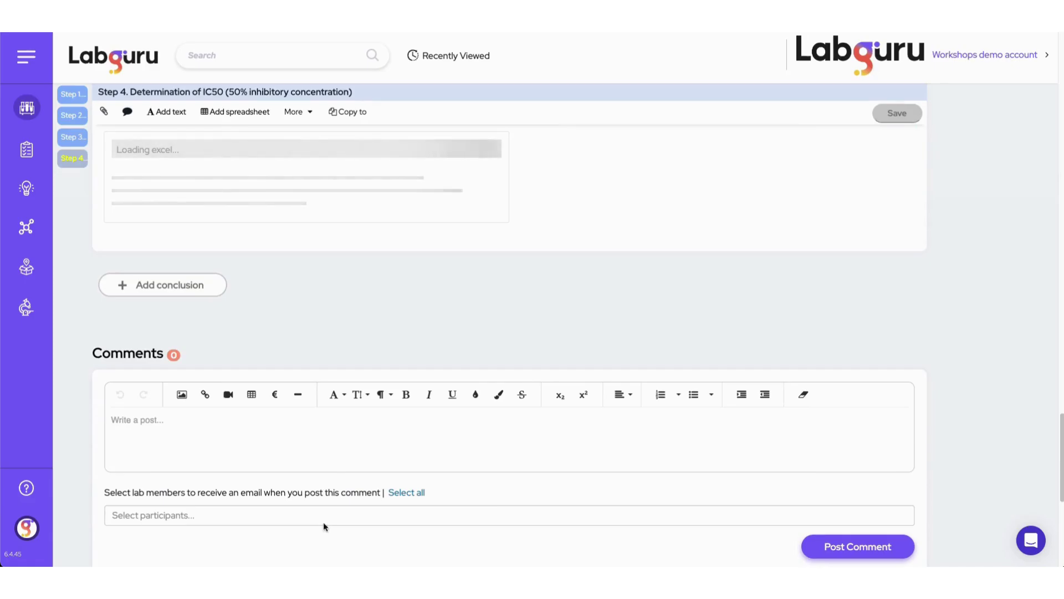
pyautogui.click(167, 159)
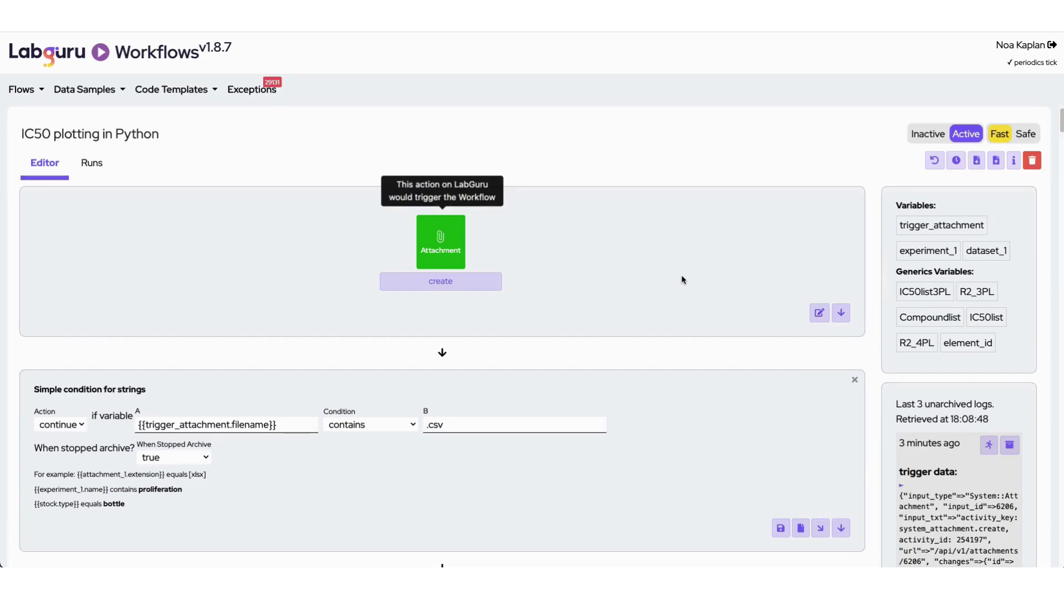
pyautogui.scroll(-3, 680, 274)
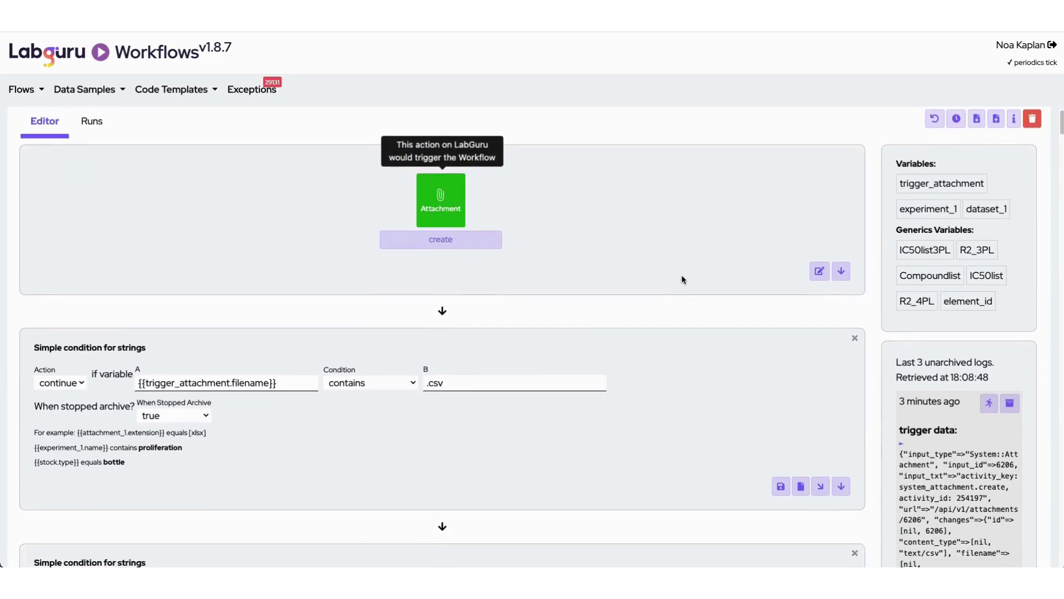
pyautogui.scroll(-3, 681, 275)
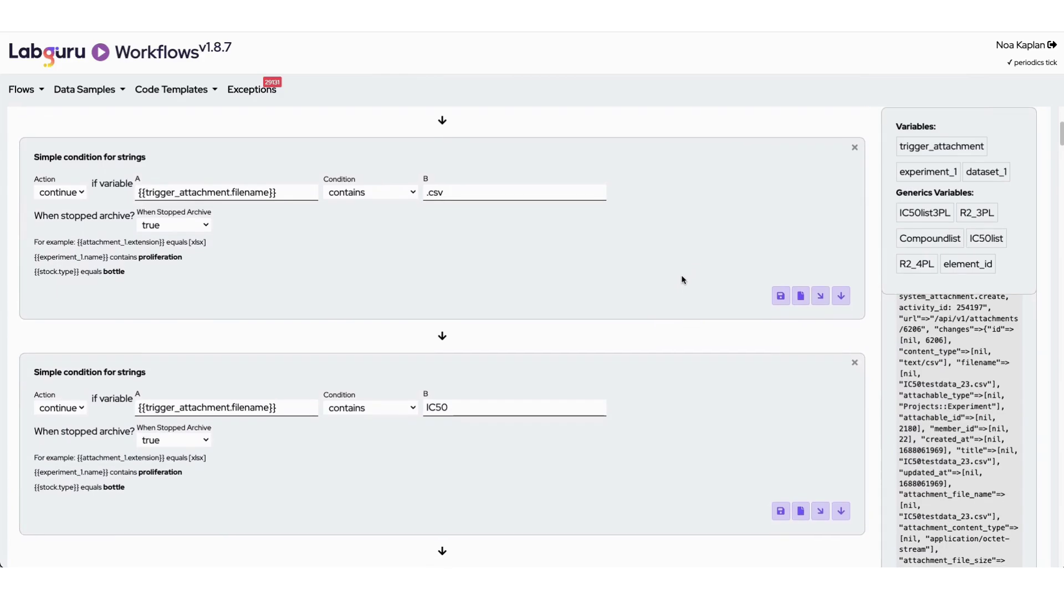
pyautogui.scroll(-5, 681, 275)
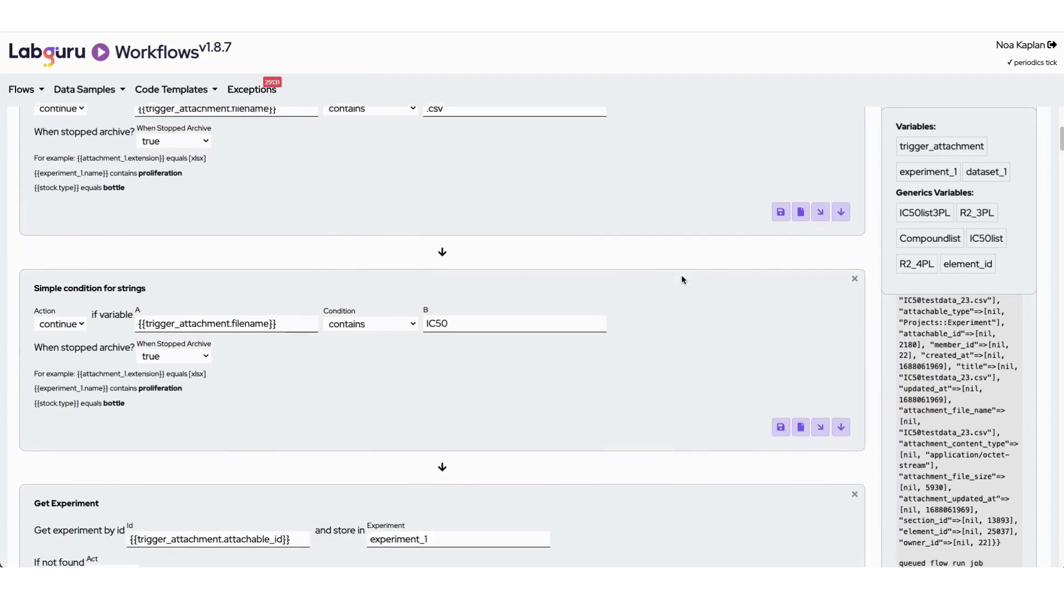
pyautogui.scroll(-3, 681, 275)
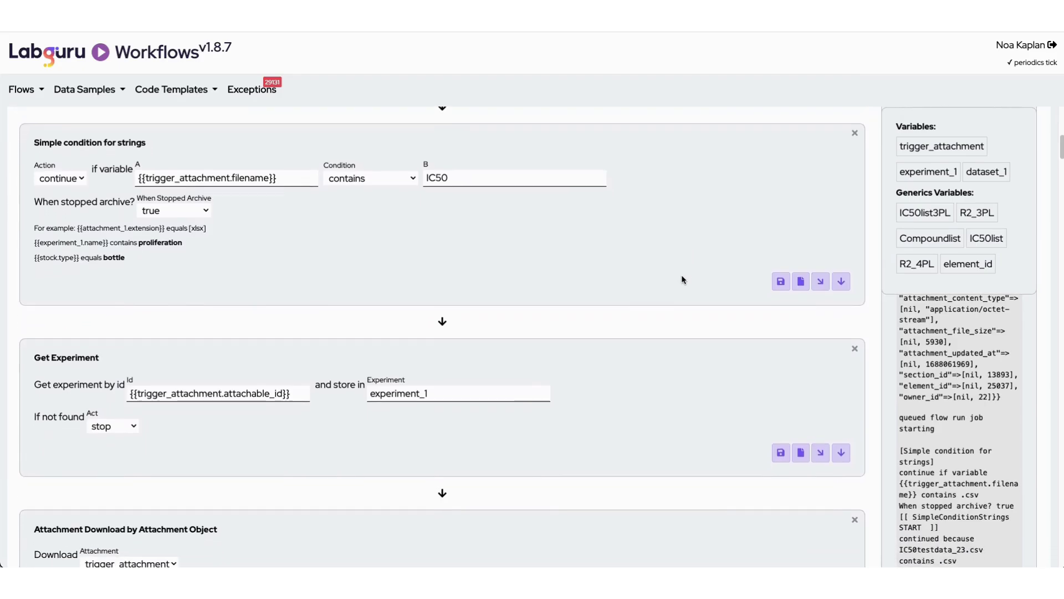
pyautogui.scroll(-4, 680, 275)
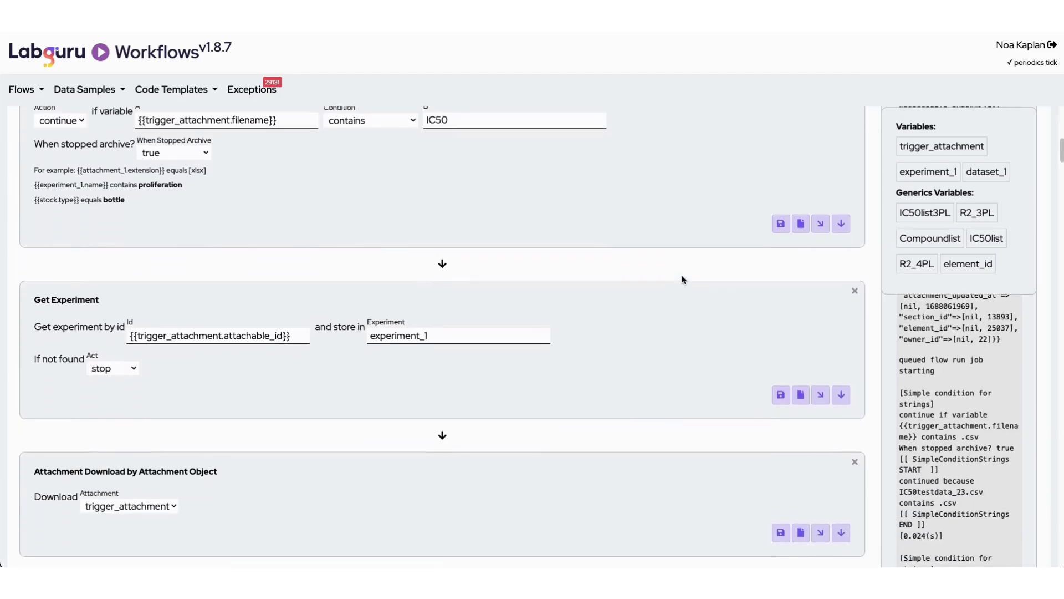
pyautogui.scroll(-3, 681, 274)
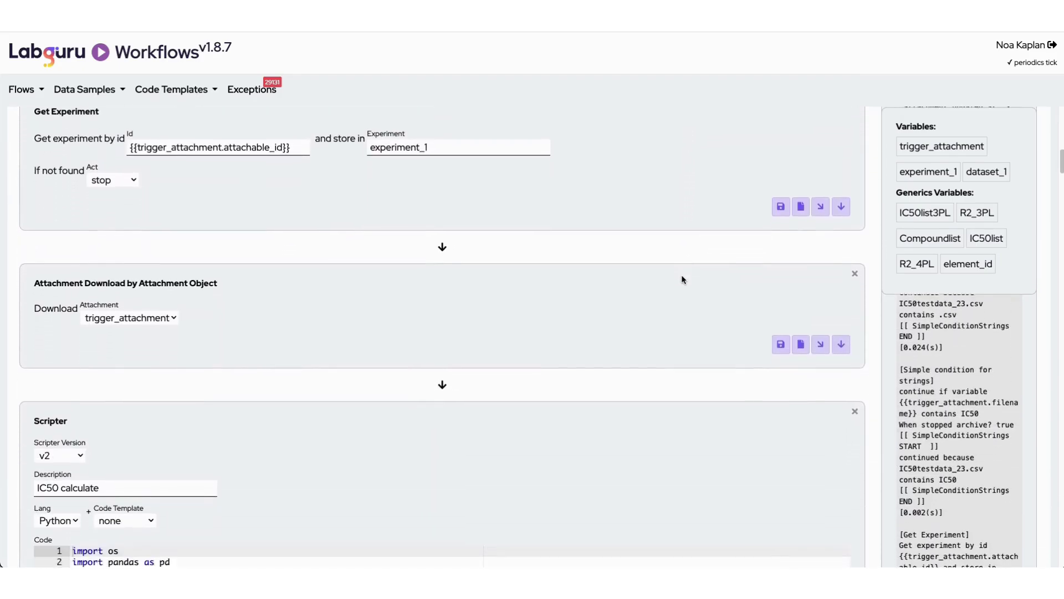
pyautogui.scroll(-1, 681, 274)
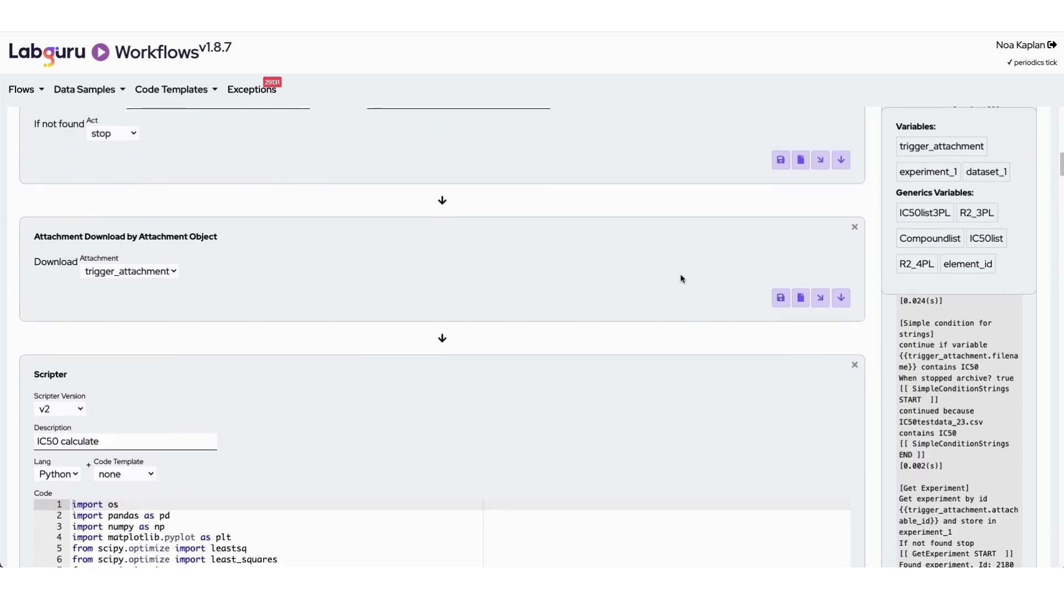
pyautogui.scroll(-3, 680, 273)
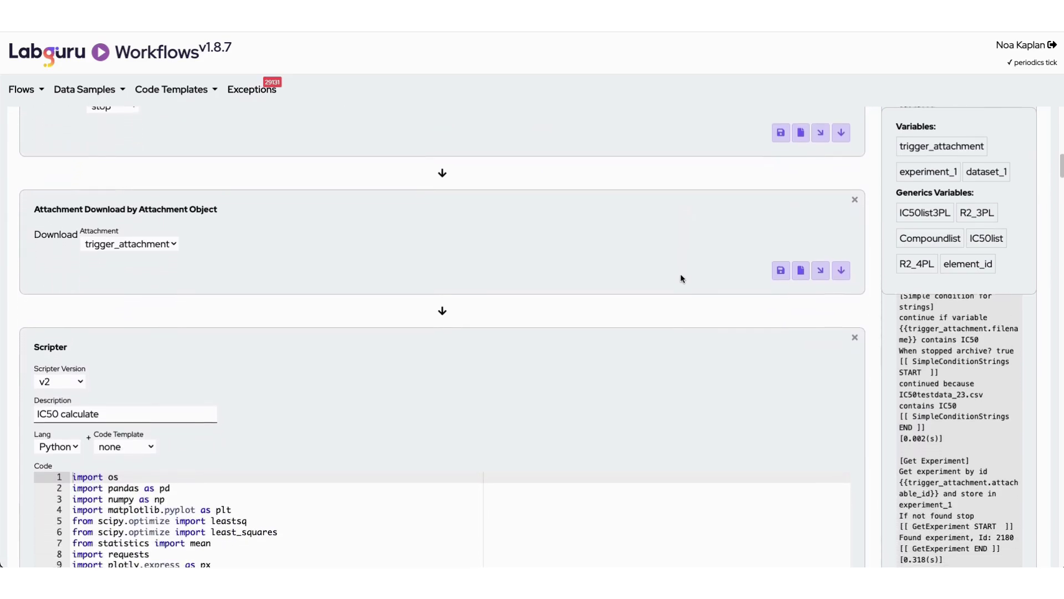
pyautogui.scroll(-3, 680, 274)
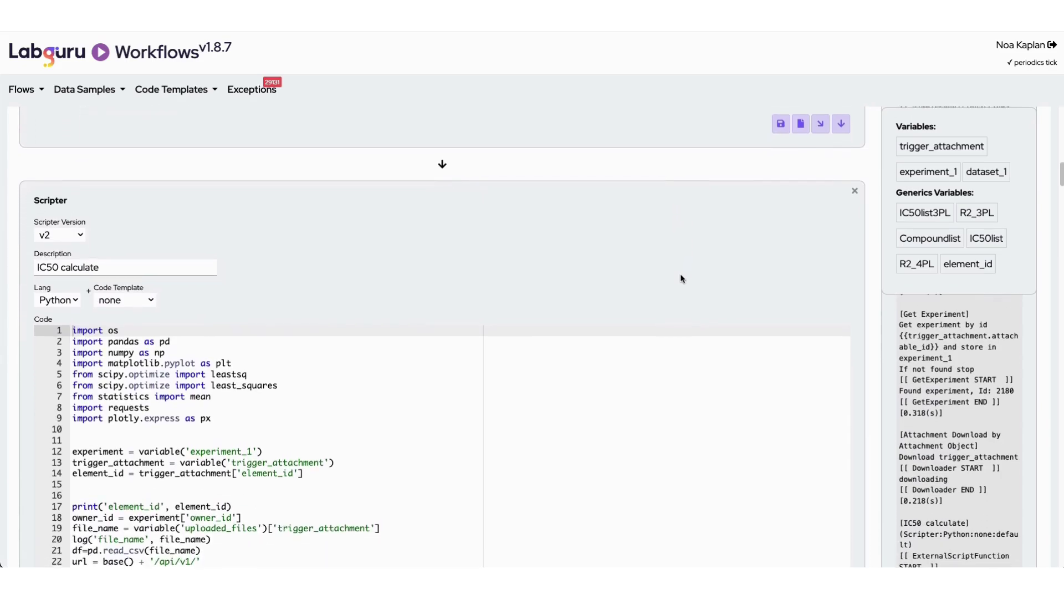
pyautogui.scroll(-2, 680, 274)
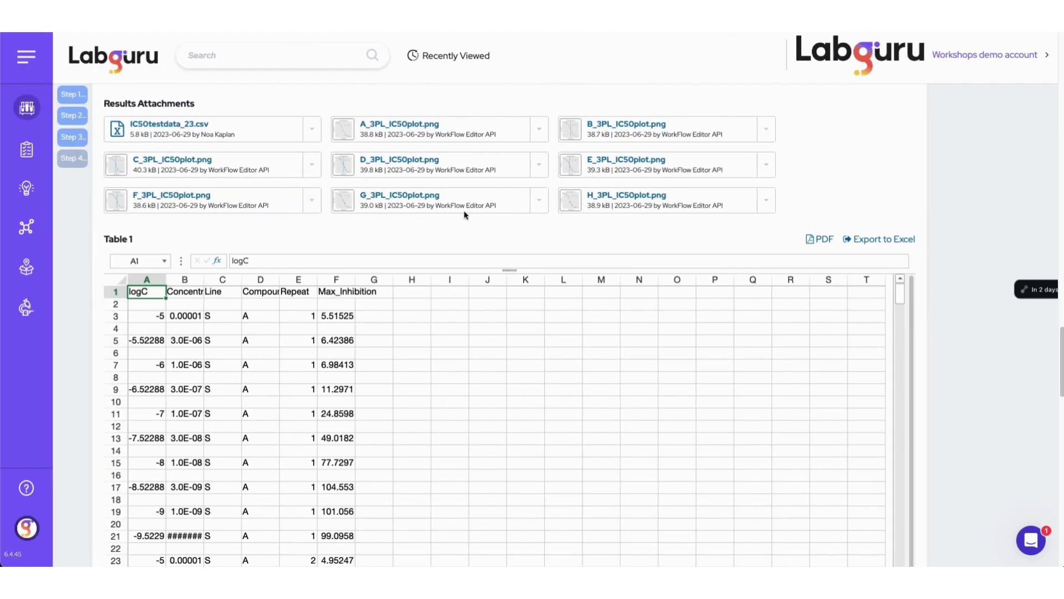
# Embed compound A's 3PL IC50 plot image (IC50 25.4nM) on the Step 4 page
pyautogui.click(540, 133)
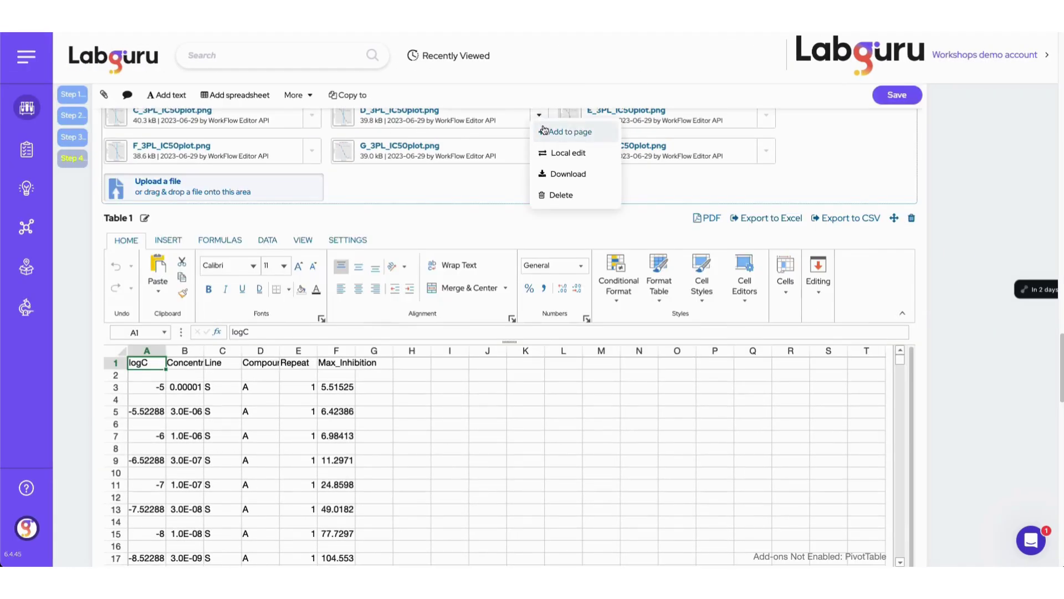
pyautogui.scroll(1, 541, 142)
pyautogui.click(545, 162)
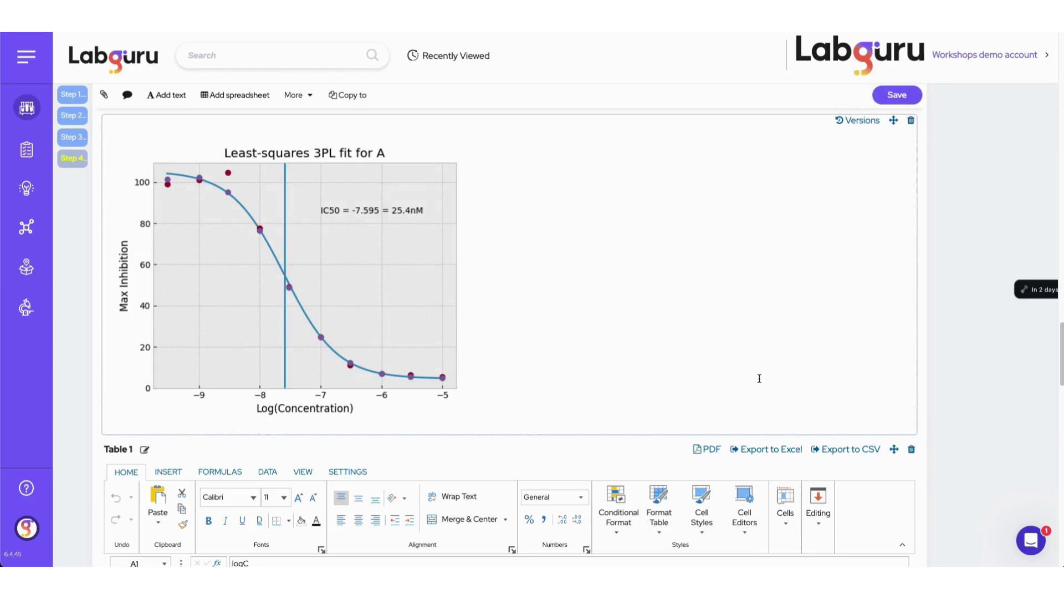
pyautogui.scroll(-5, 976, 397)
pyautogui.scroll(-5, 976, 397)
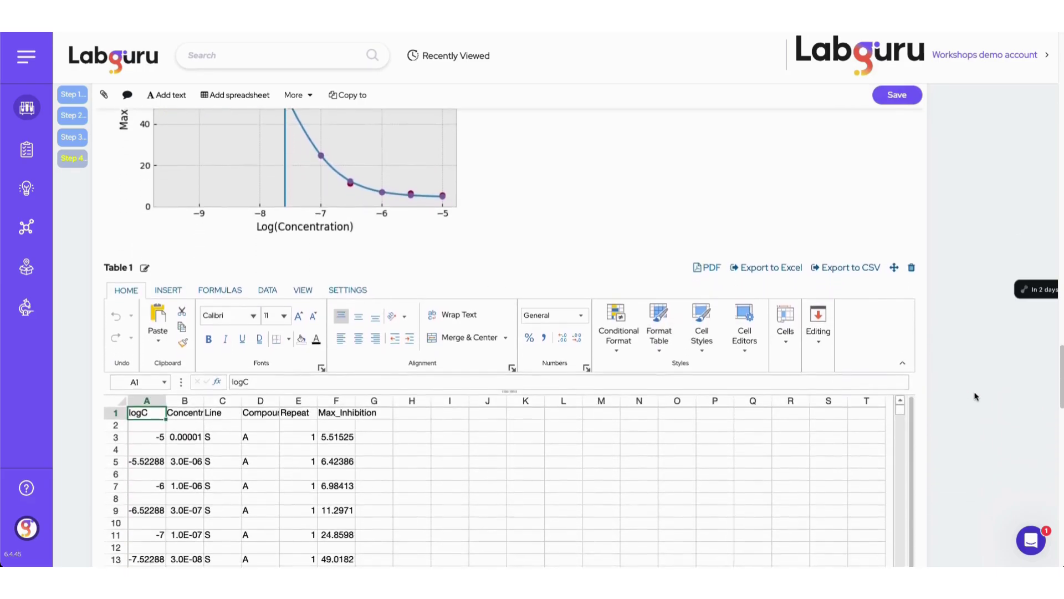
pyautogui.scroll(-5, 976, 397)
pyautogui.scroll(-4, 975, 397)
pyautogui.scroll(-4, 976, 397)
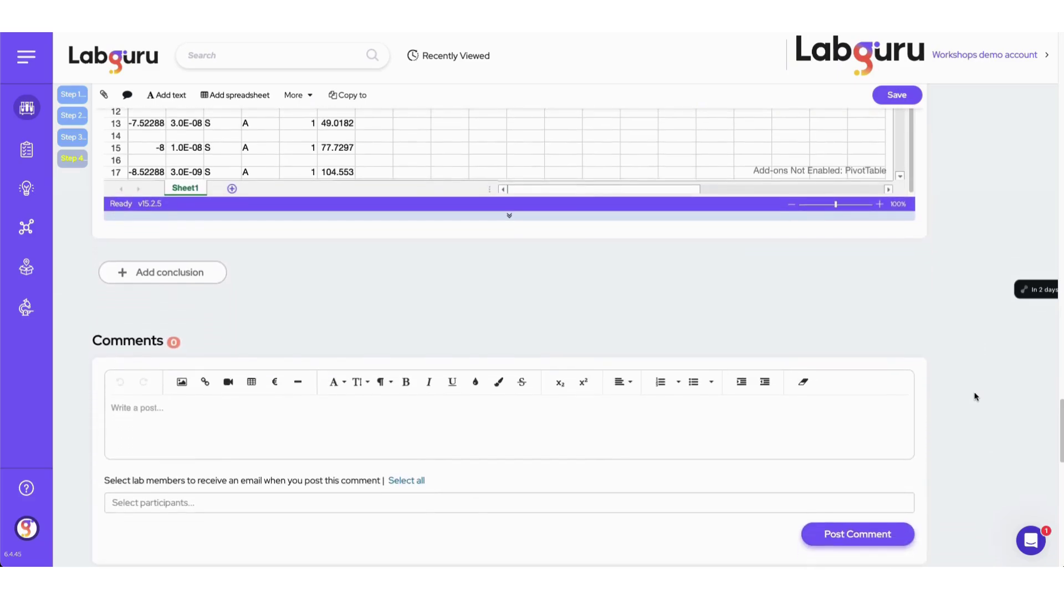
pyautogui.scroll(-4, 976, 397)
pyautogui.scroll(-3, 976, 396)
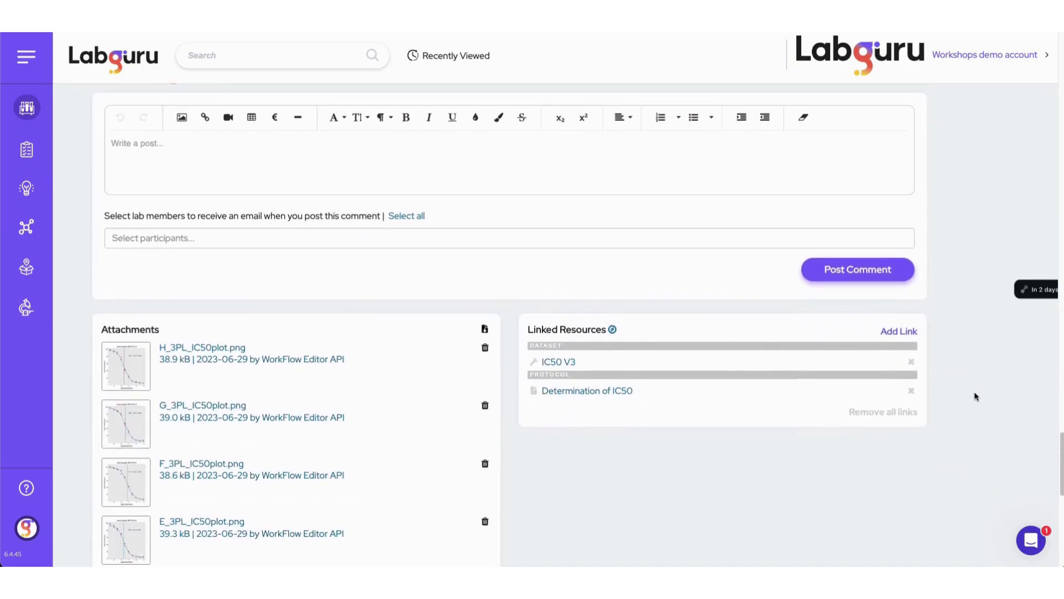
# Open the linked IC50 V3 dataset from Linked Resources
pyautogui.click(552, 363)
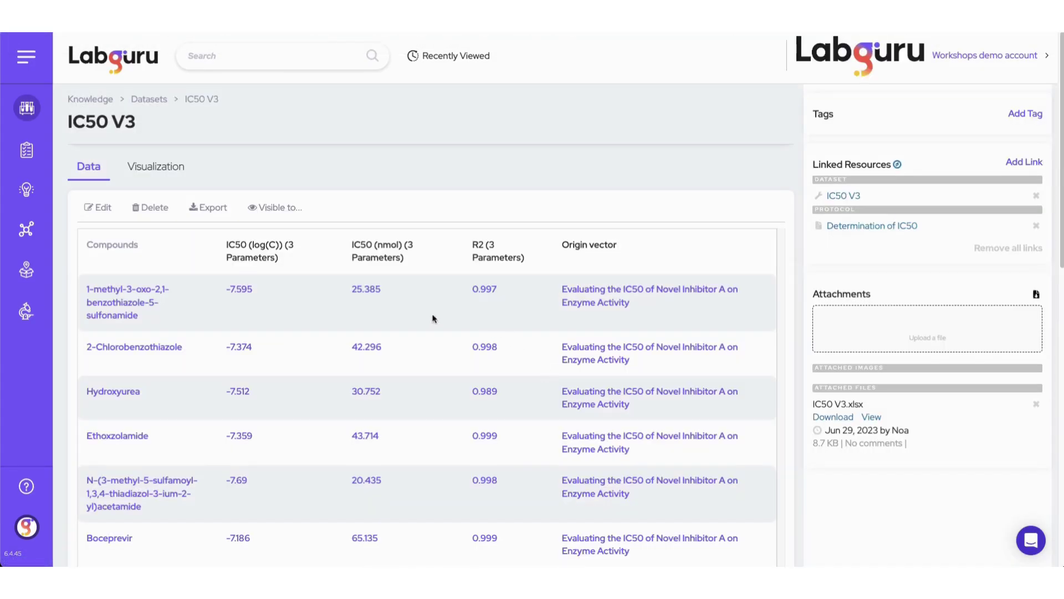
pyautogui.scroll(-2, 419, 388)
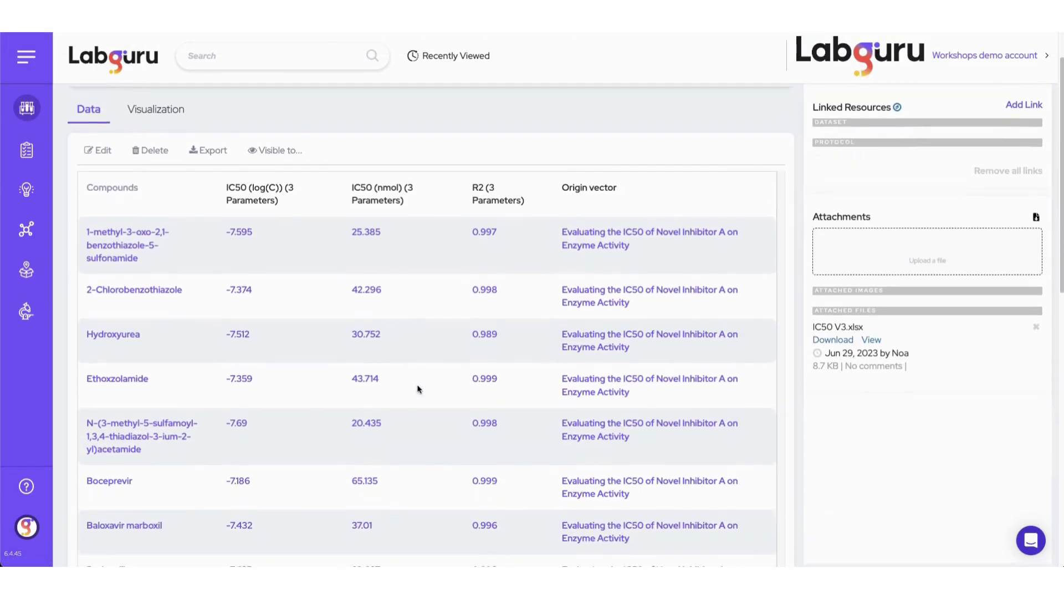
pyautogui.scroll(-2, 418, 389)
pyautogui.scroll(-1, 418, 388)
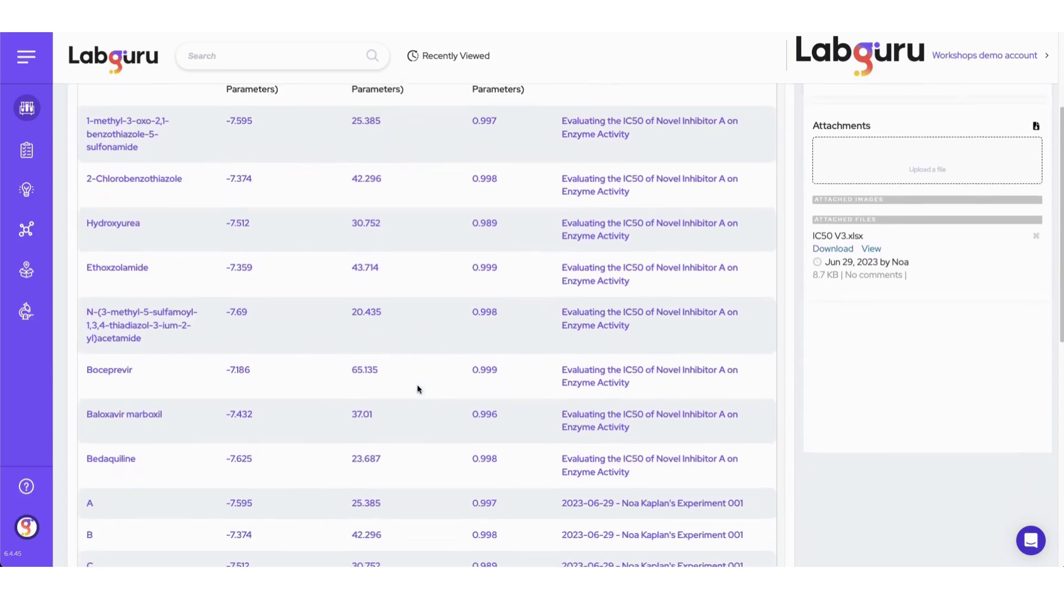
pyautogui.scroll(-1, 418, 389)
pyautogui.scroll(-1, 419, 389)
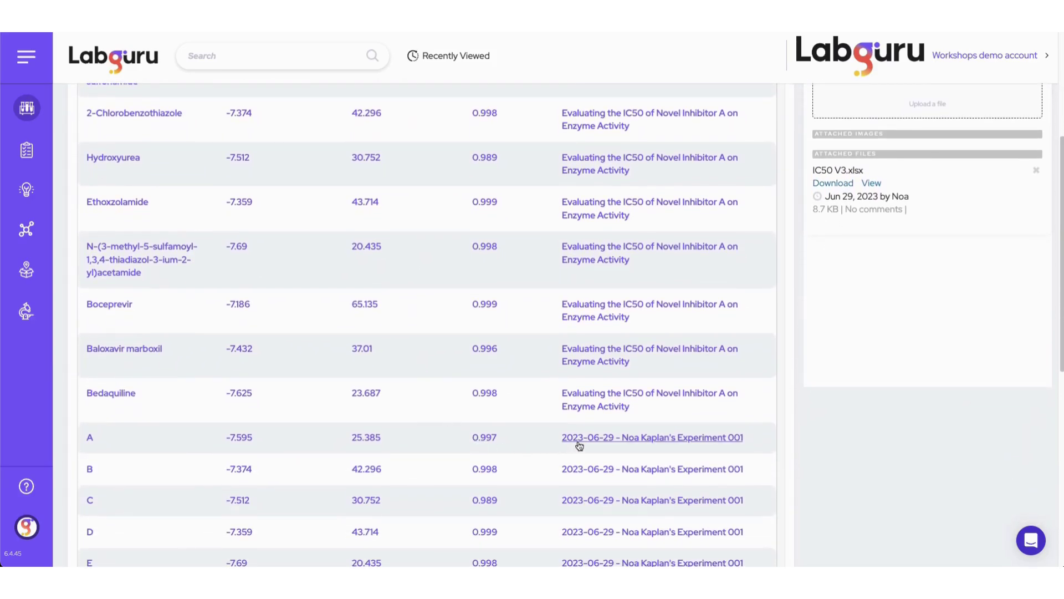
# Go from compound A's IC50 datapoint to its chemistry record and view its datasets
pyautogui.click(90, 441)
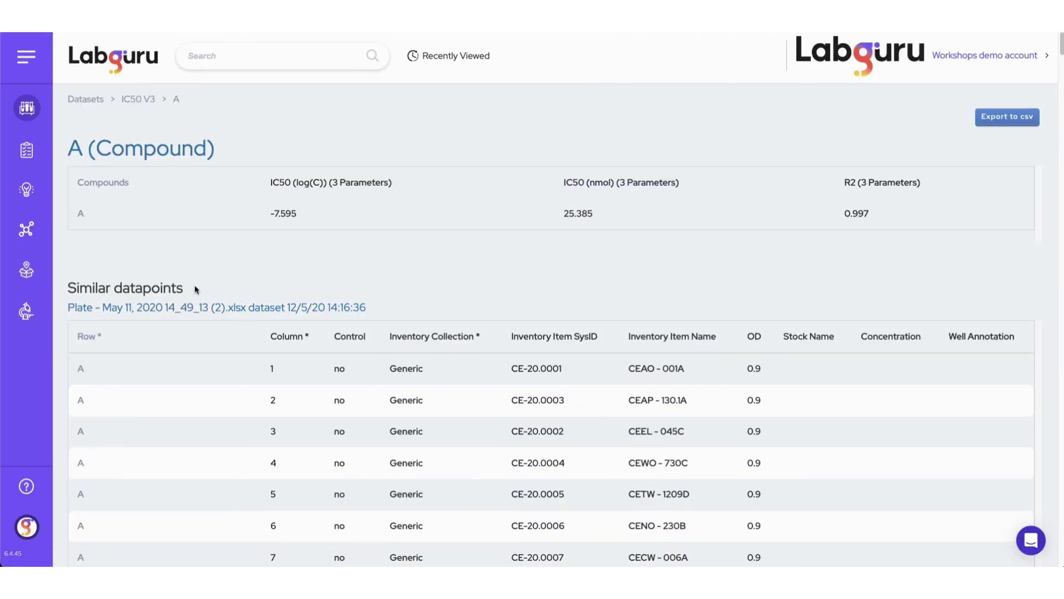
pyautogui.click(191, 154)
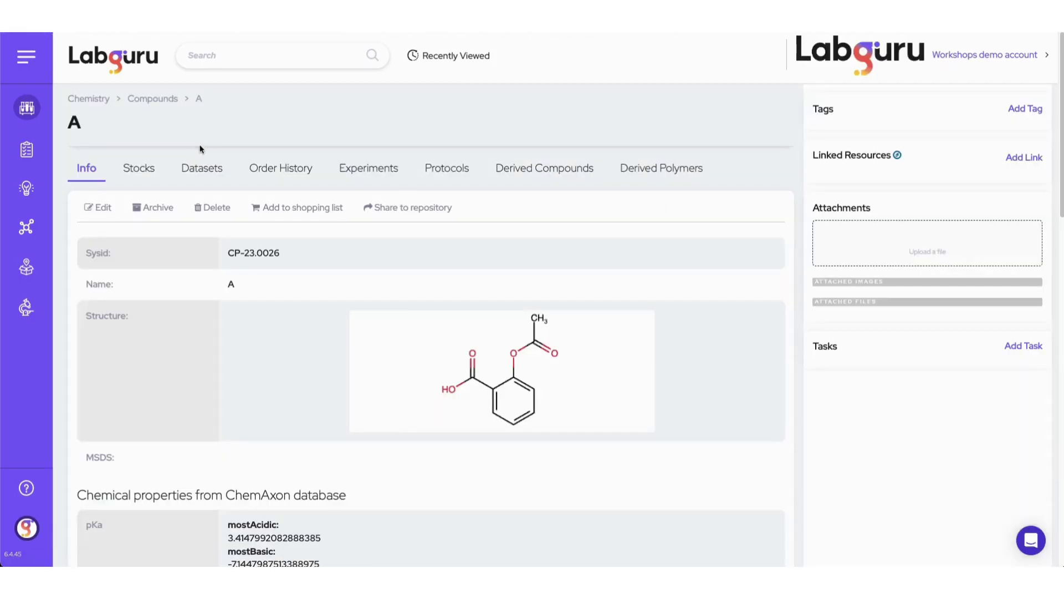
pyautogui.click(203, 169)
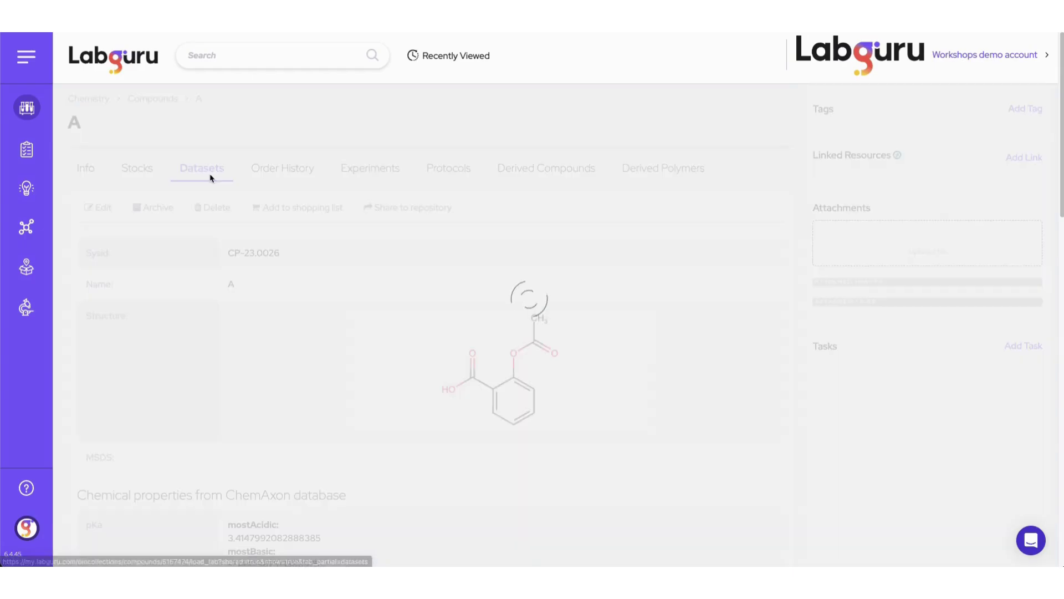